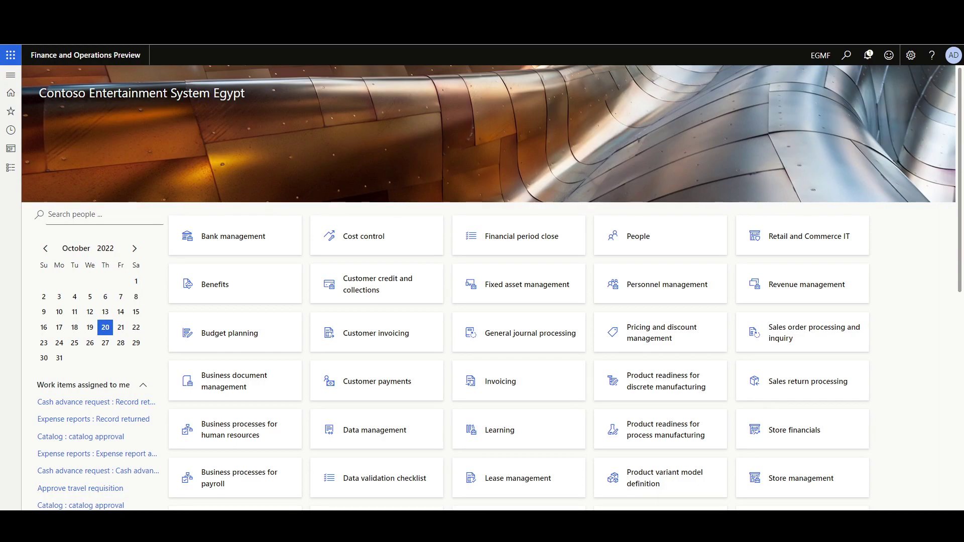
In the Warehouse Management app, open Outbound > Pack > Pack inventory into containers.
key("alt+Tab")
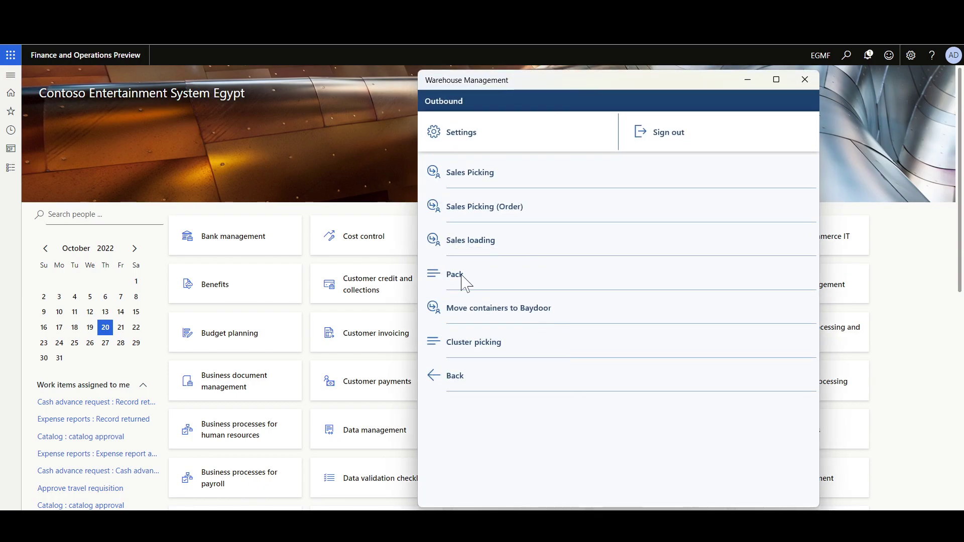
left_click(463, 279)
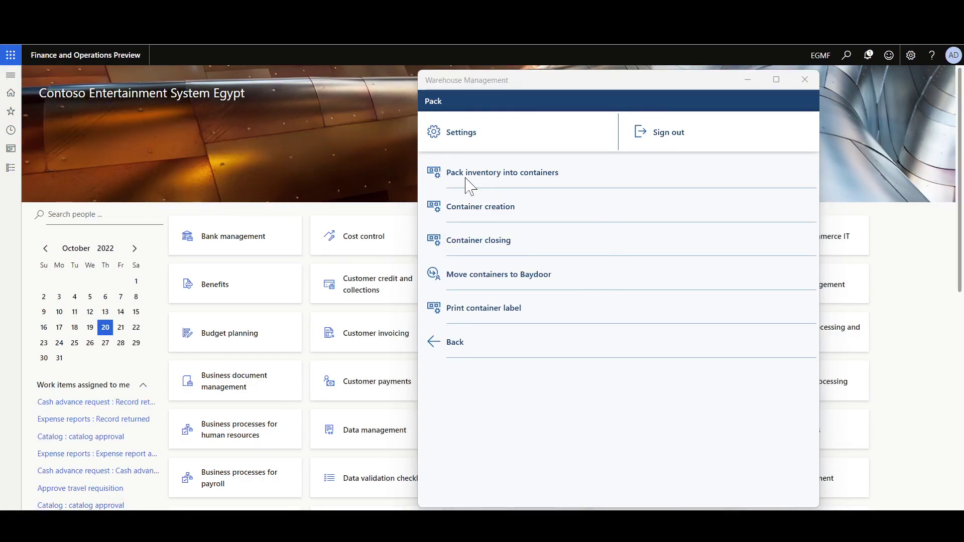
left_click(552, 176)
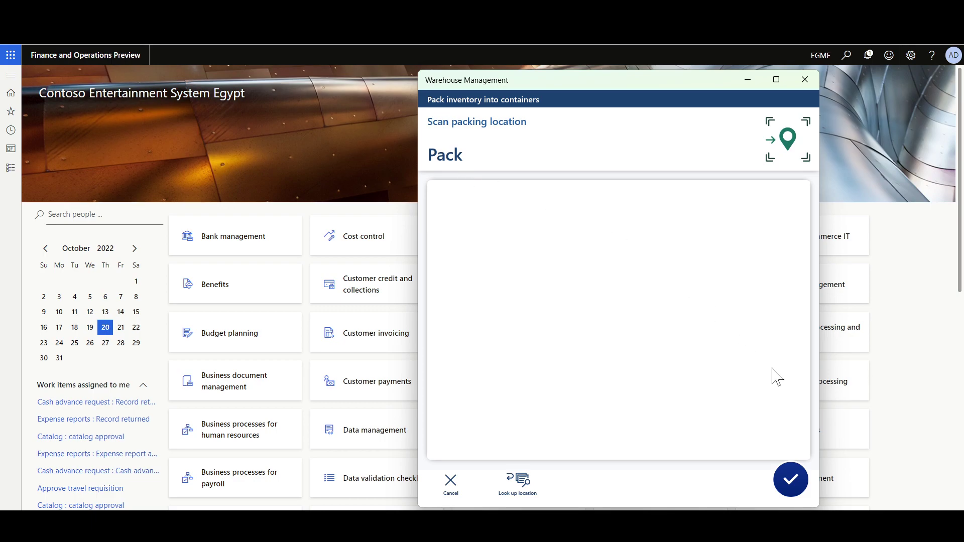
Confirm packing location Pack, pick shipment SHP-002793 from warehouse 81, and list its items.
left_click(787, 478)
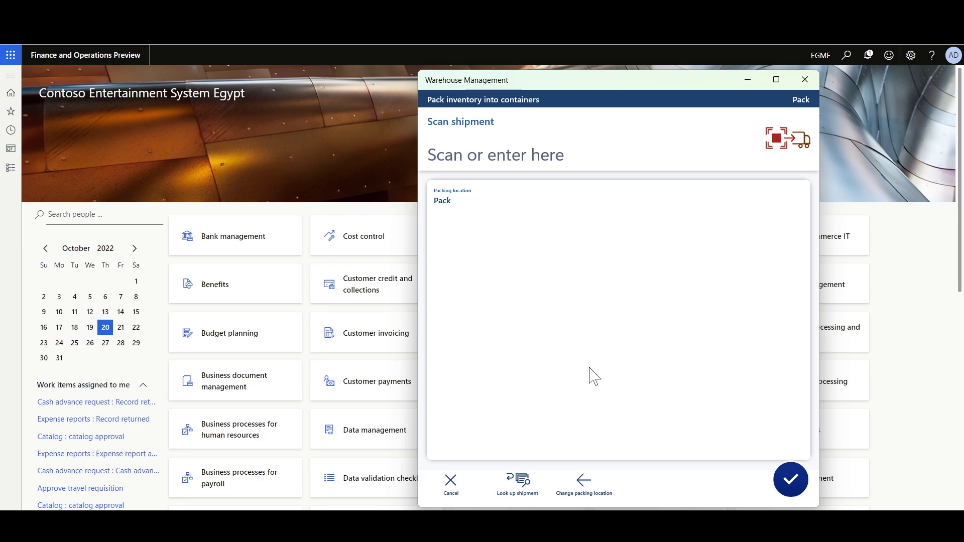
left_click(522, 483)
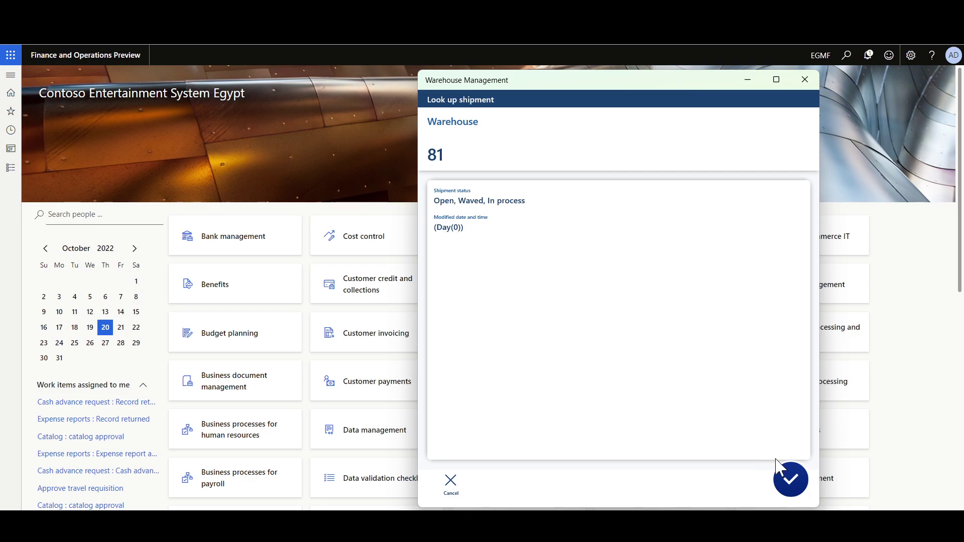
left_click(790, 482)
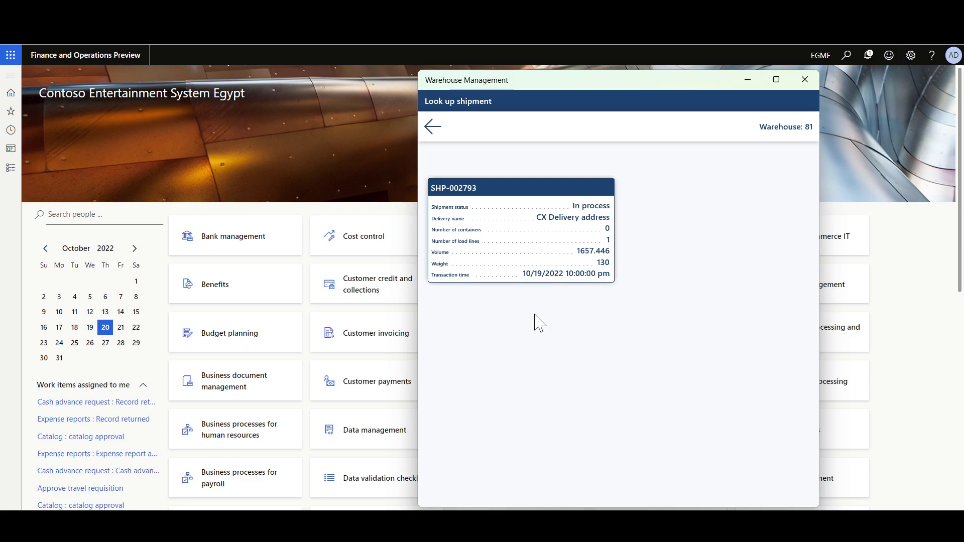
left_click(517, 236)
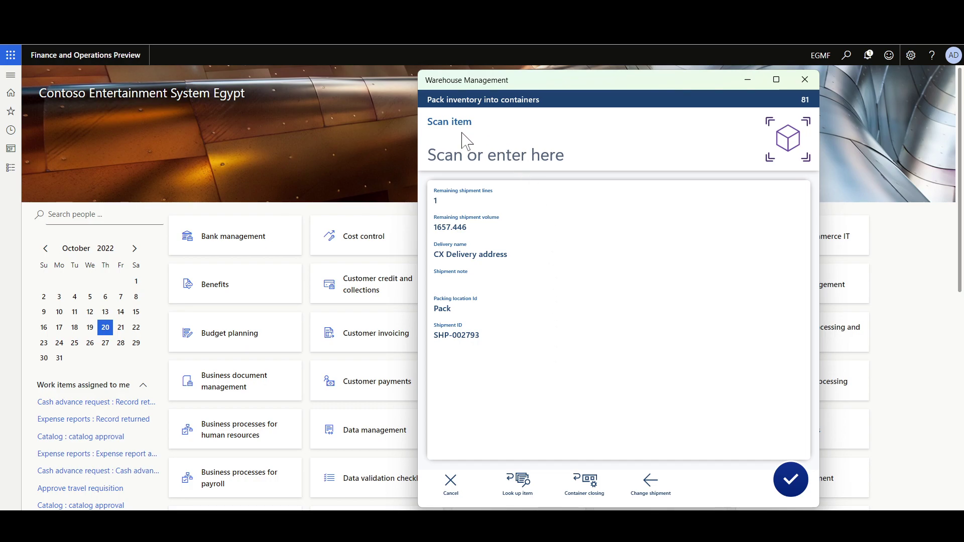
left_click(524, 484)
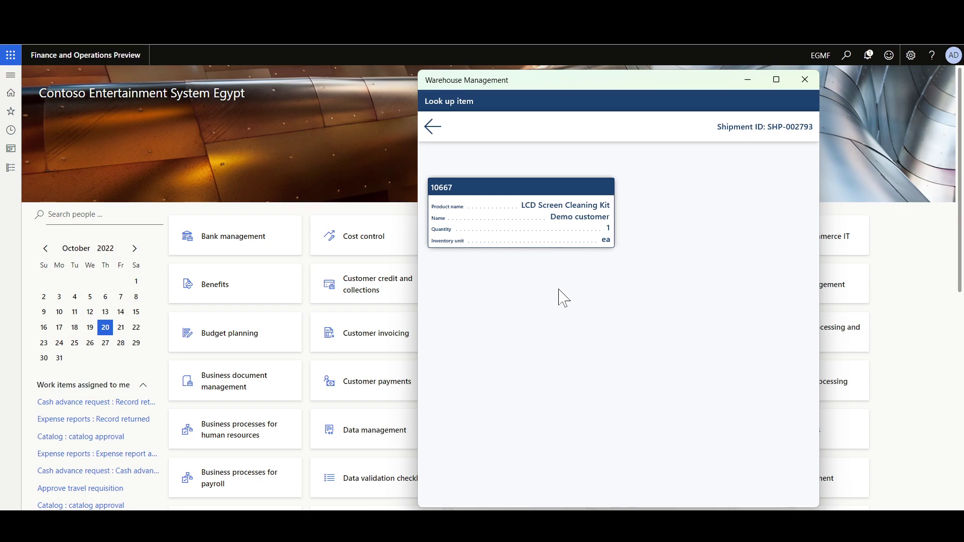
Select item 10667, LCD Screen Cleaning Kit, and confirm it for packing.
left_click(516, 218)
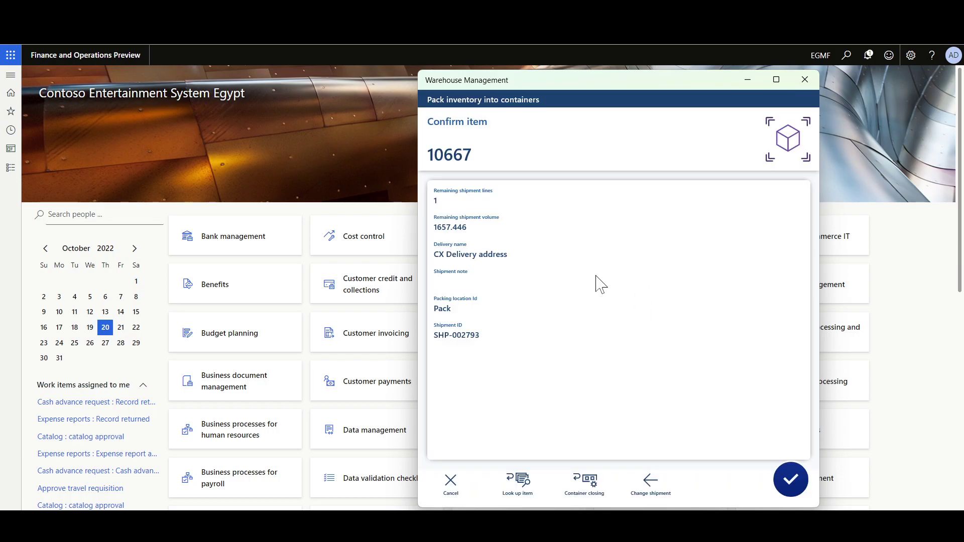
key("Return")
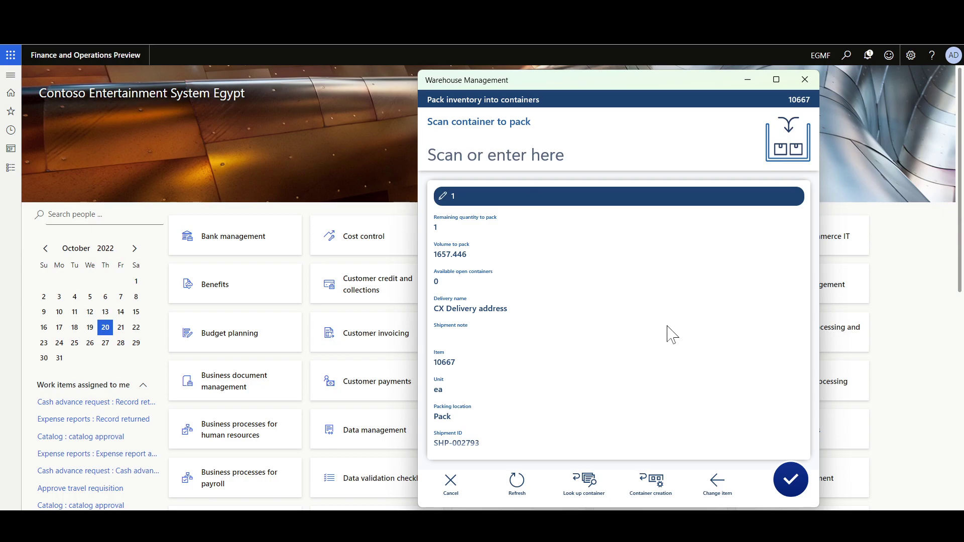
Create a Box-Small container, CTID-000000343, and pack item 10667 into it.
left_click(656, 483)
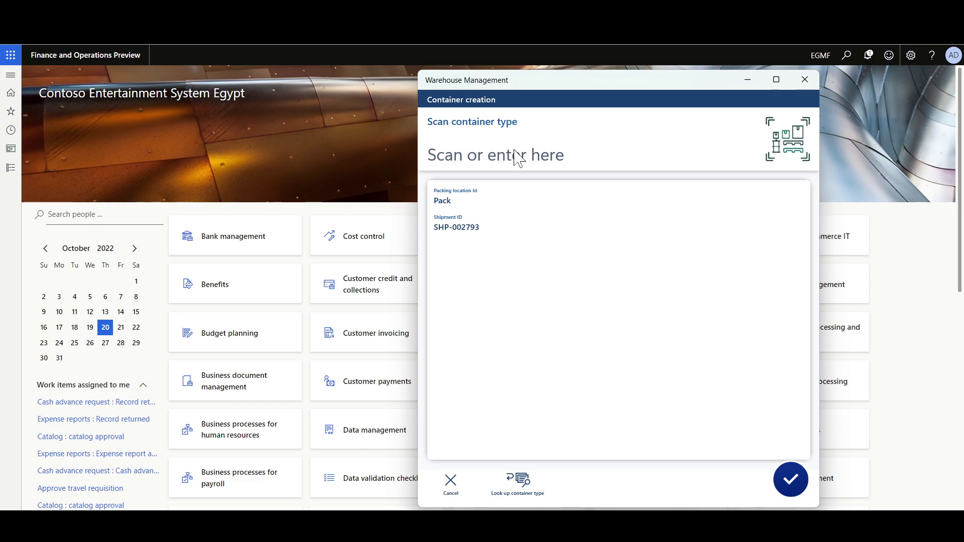
left_click(522, 484)
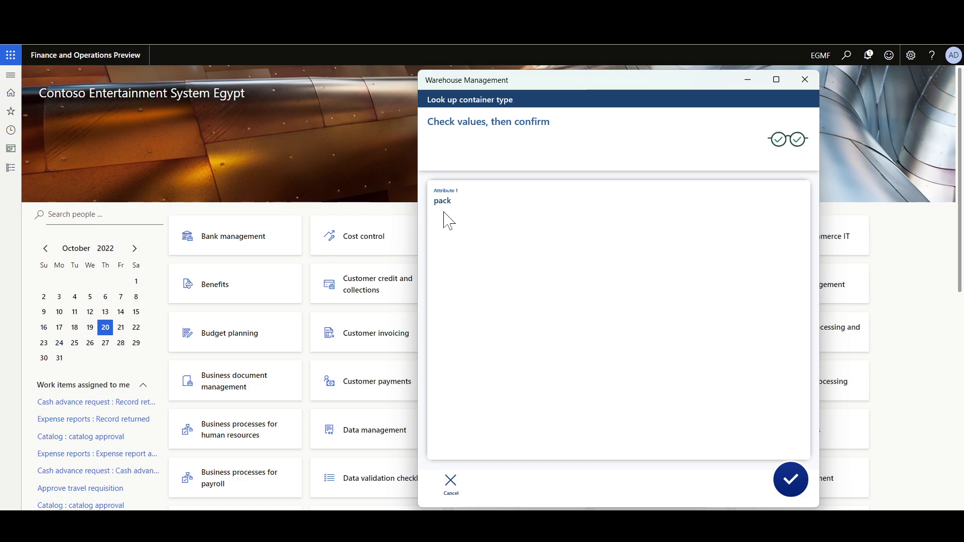
left_click(790, 480)
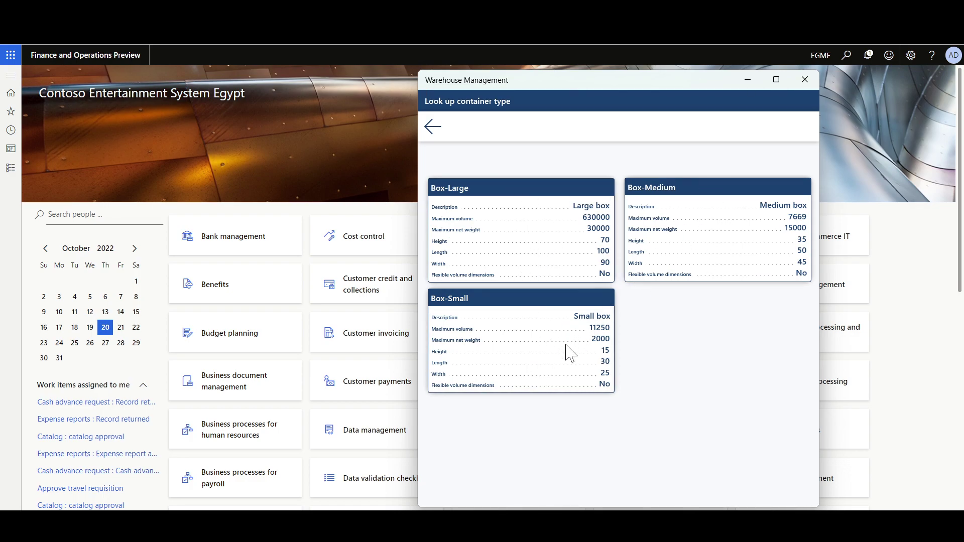
left_click(454, 318)
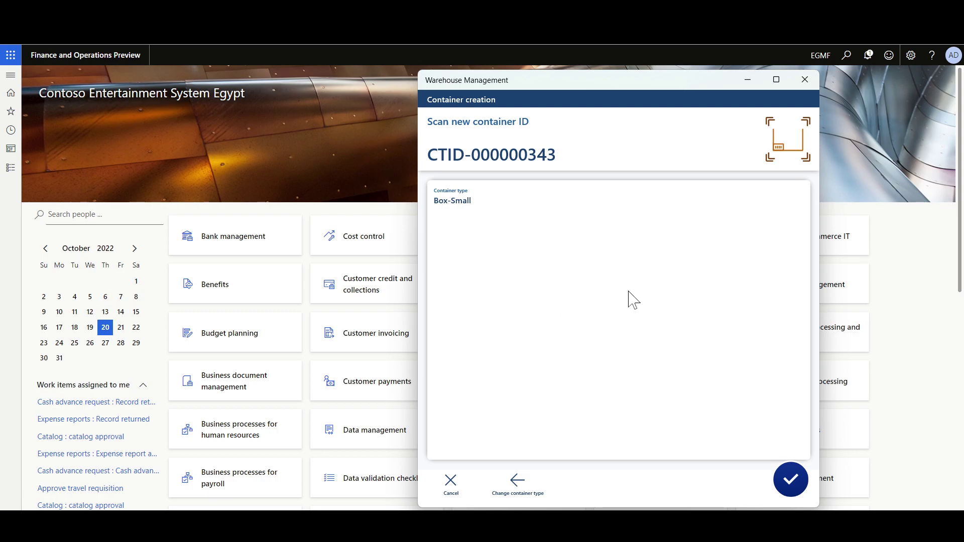
left_click(785, 483)
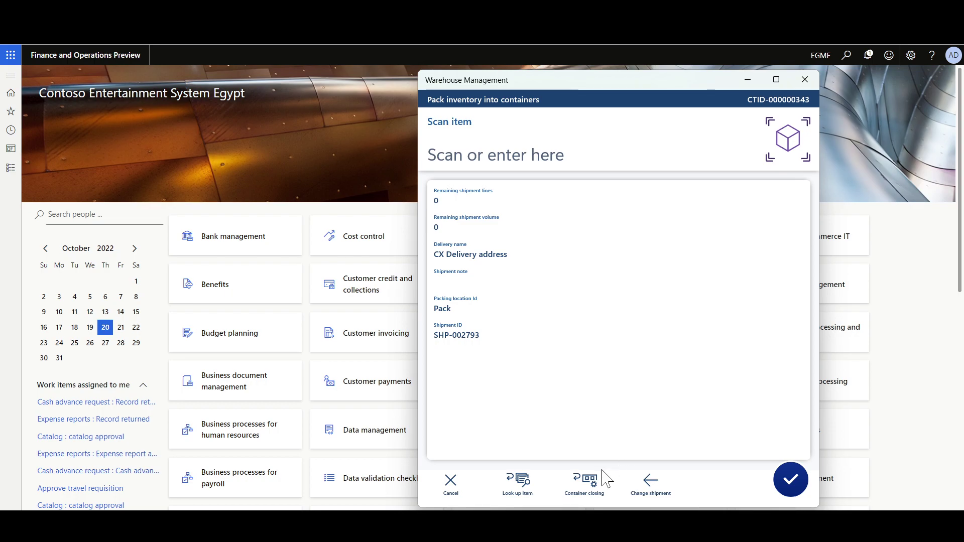
Close container CTID-000000343, confirming its 180 kg weight.
left_click(593, 483)
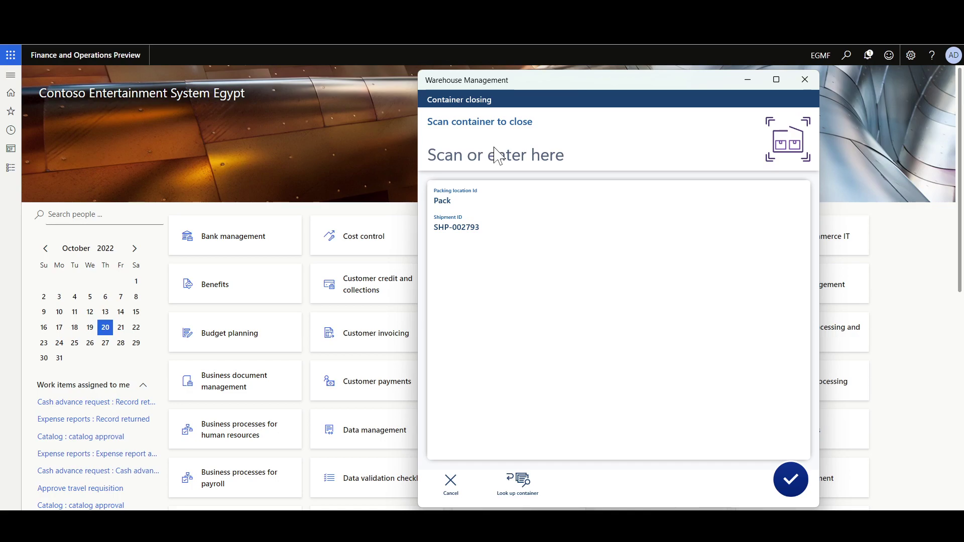
left_click(522, 485)
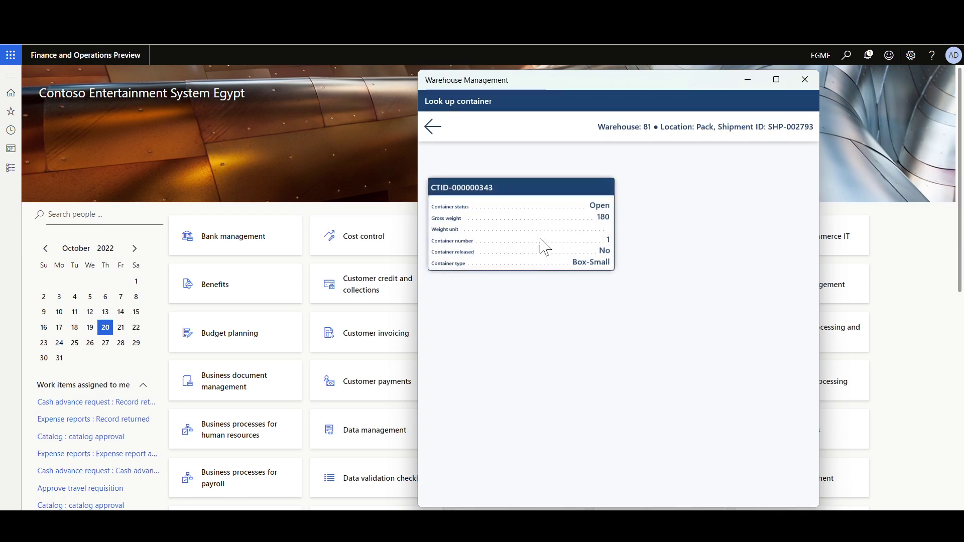
left_click(535, 232)
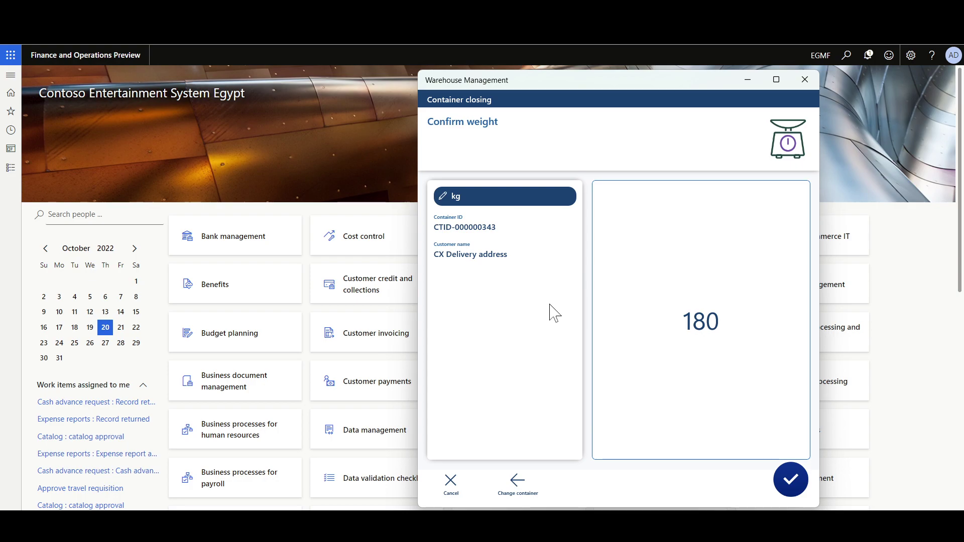
left_click(803, 476)
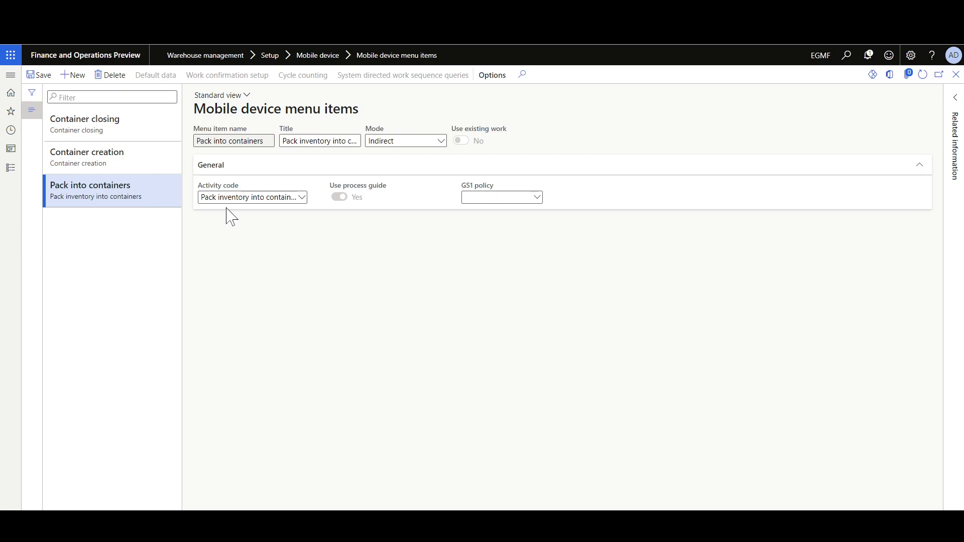
Review the Container creation and Container closing mobile device menu item details.
mouse_move(251, 197)
left_click(125, 160)
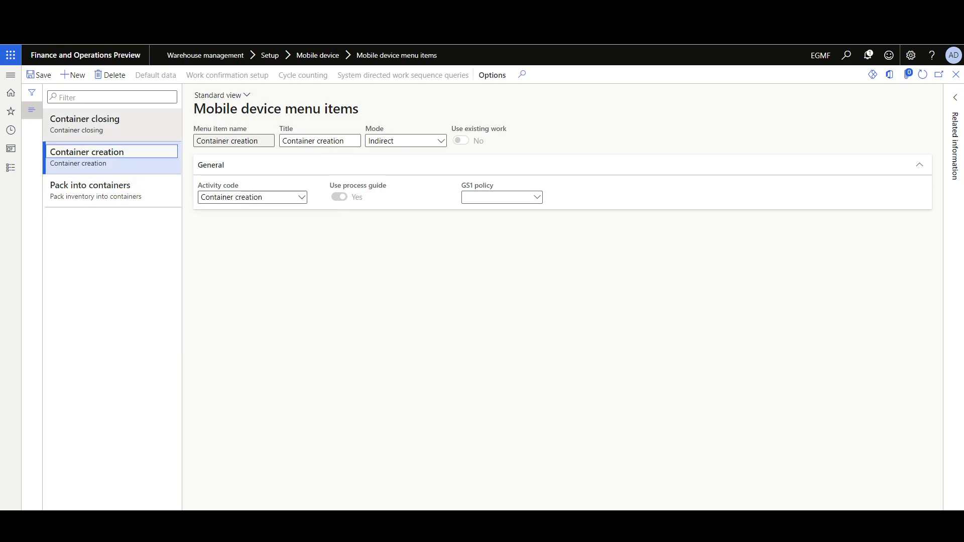
left_click(111, 124)
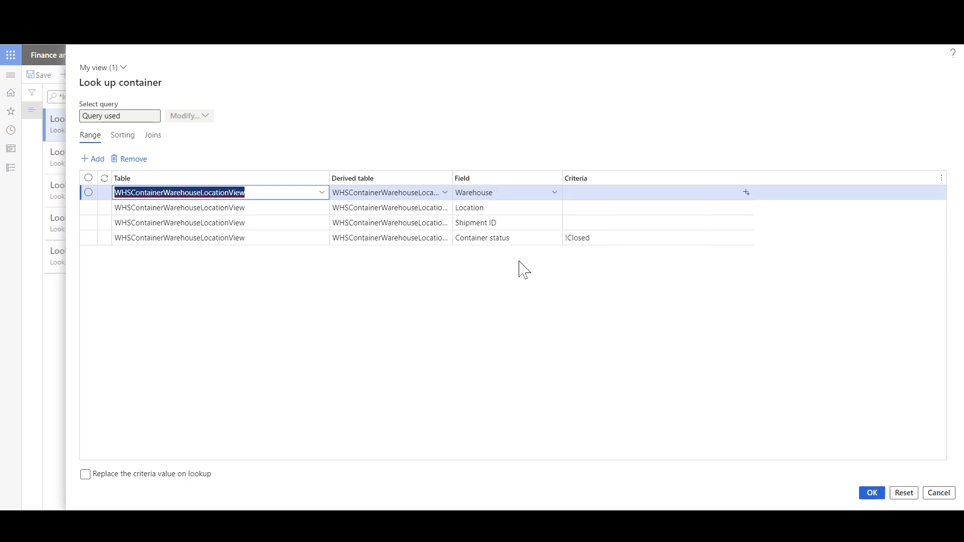
Check the display fields sent by the Look up container menu item.
key("Escape")
left_click(537, 76)
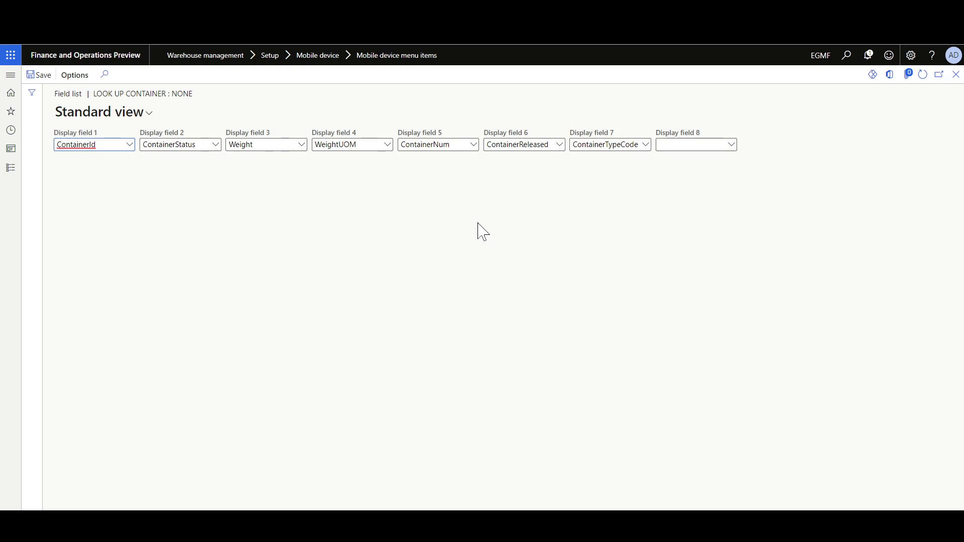
key("Escape")
Review the Look up container type menu item's query and field list.
left_click(112, 160)
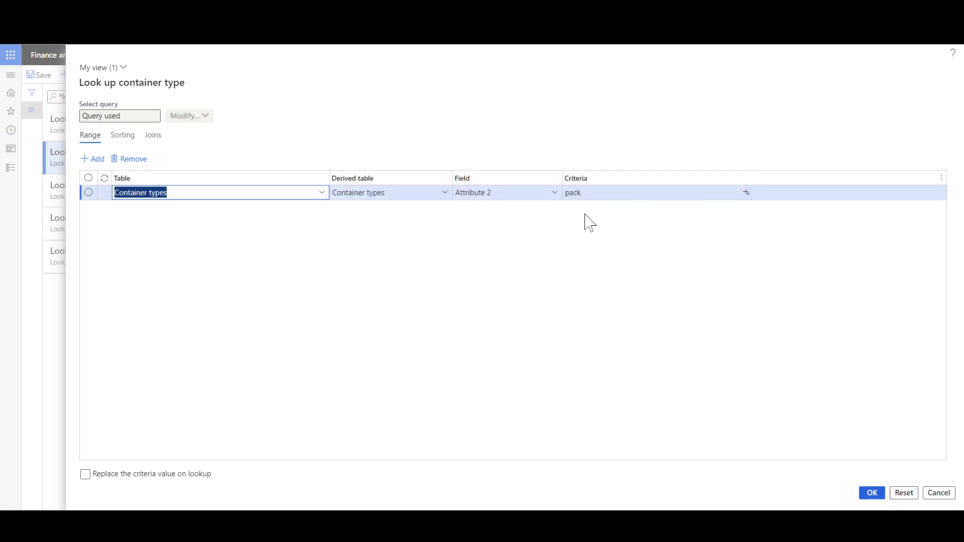
key("Escape")
left_click(538, 83)
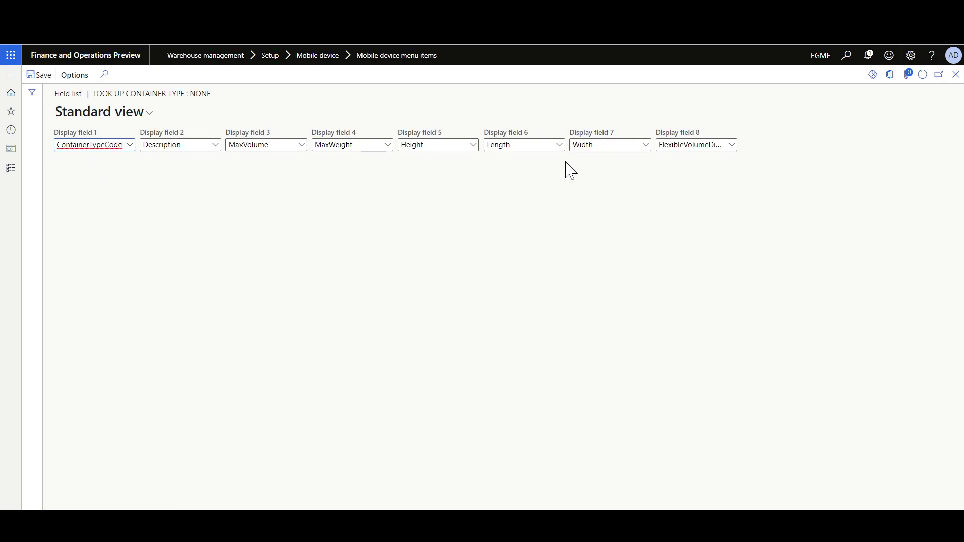
left_click(361, 213)
key("Escape")
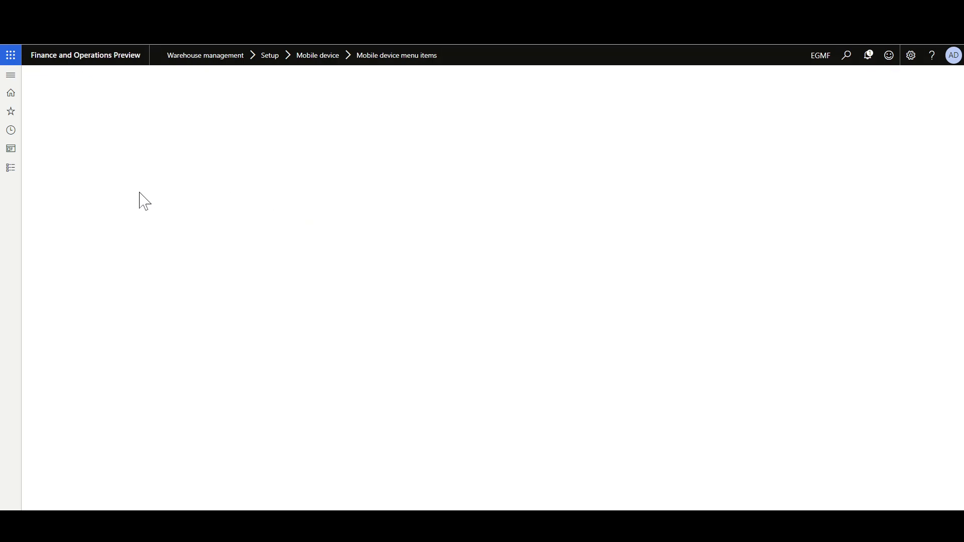
Review the Look up item menu item's query and display fields.
left_click(141, 197)
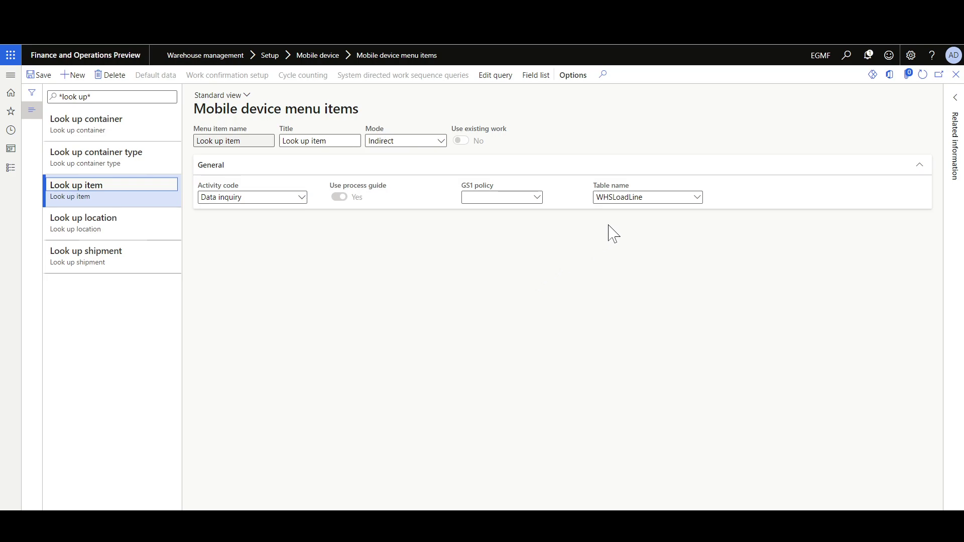
left_click(498, 77)
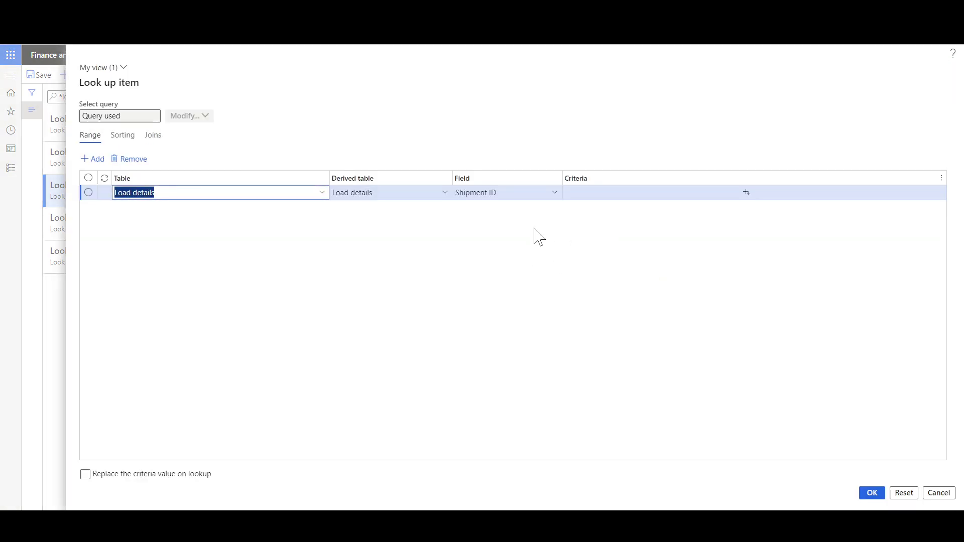
left_click(591, 194)
key("Escape")
left_click(529, 76)
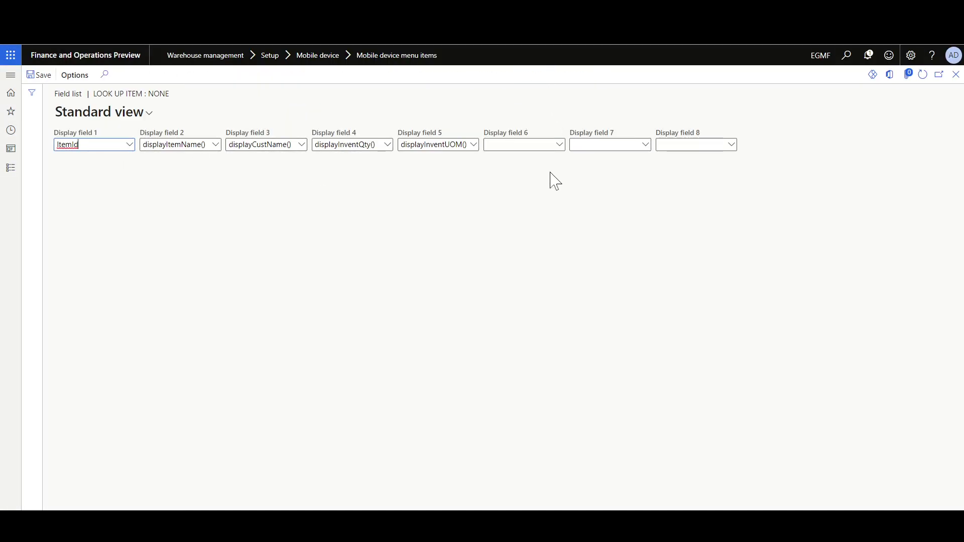
key("Escape")
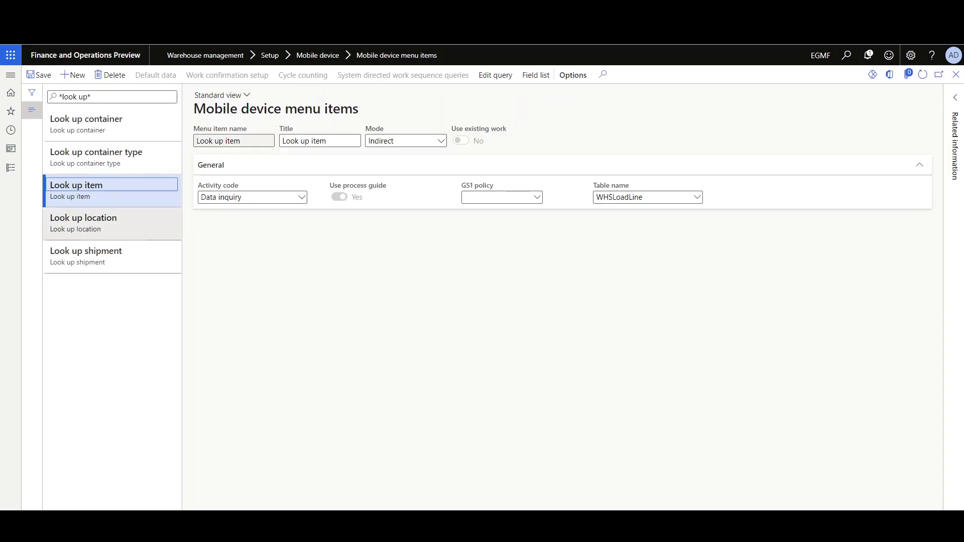
Check Look up location's query and display fields, then view the Look up shipment query.
key("Down")
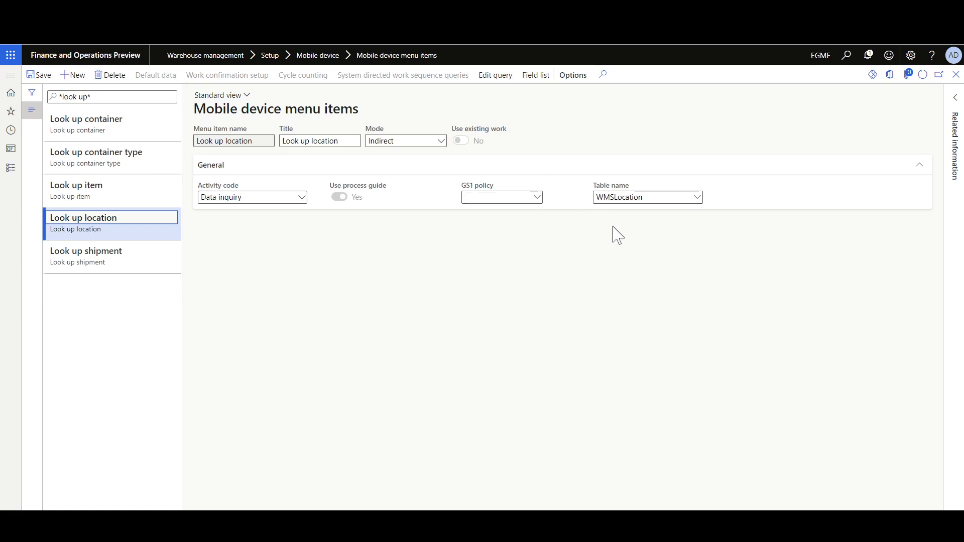
left_click(496, 75)
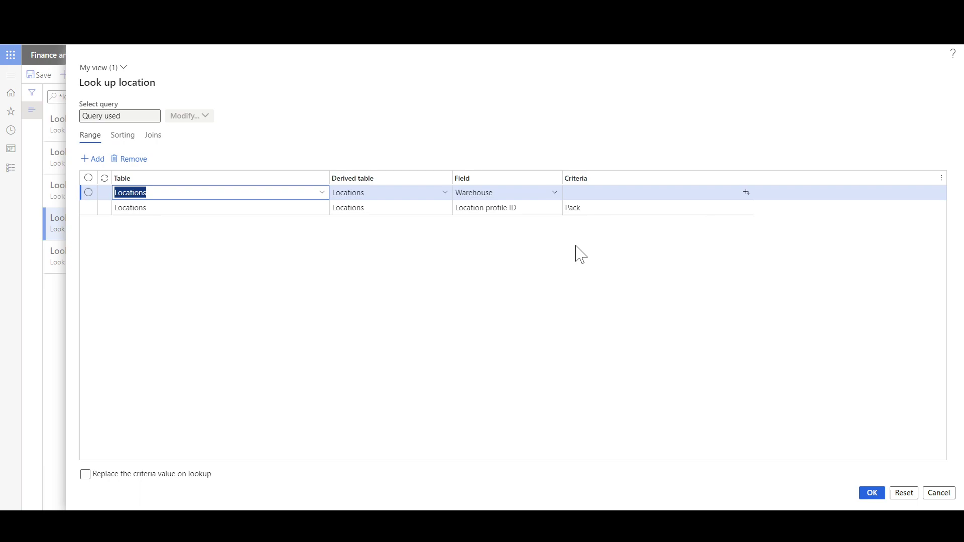
key("Escape")
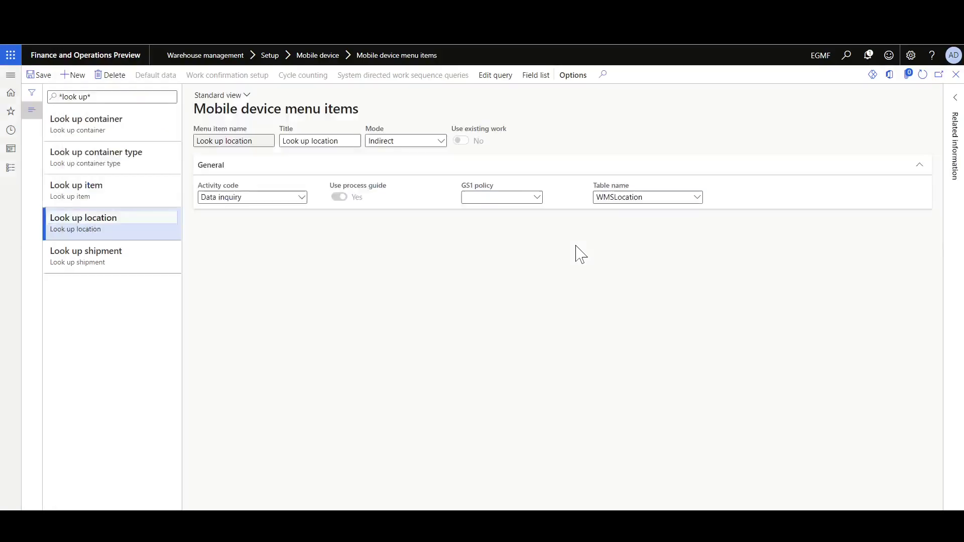
left_click(536, 75)
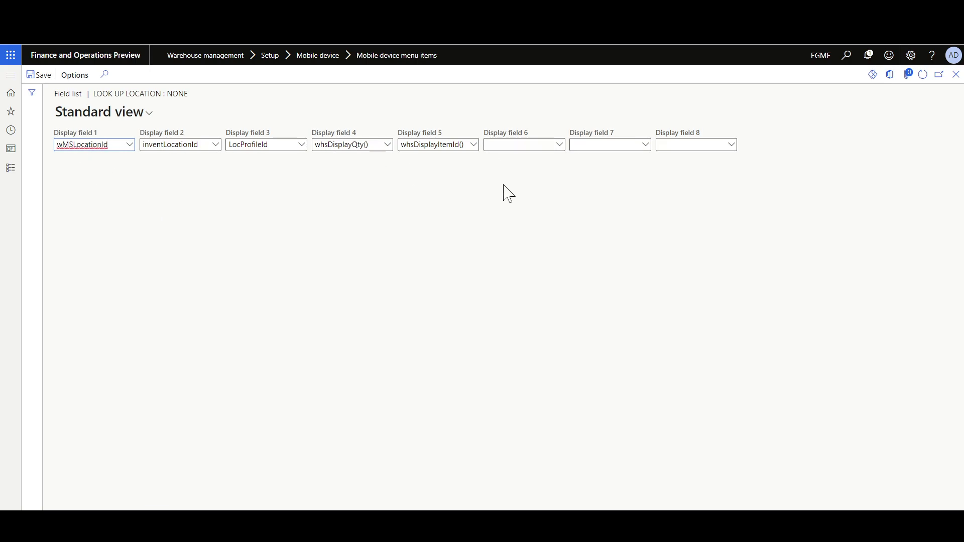
key("Escape")
key("Down")
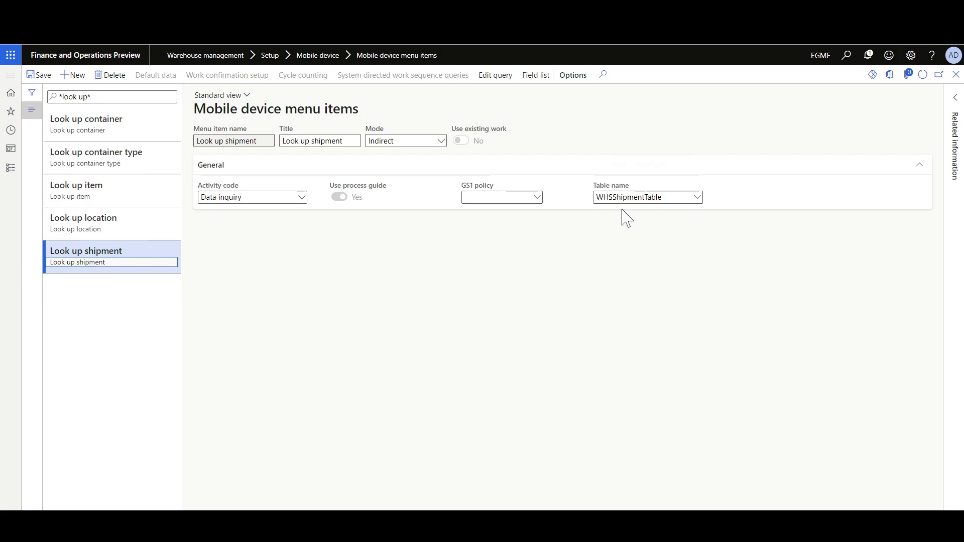
left_click(496, 76)
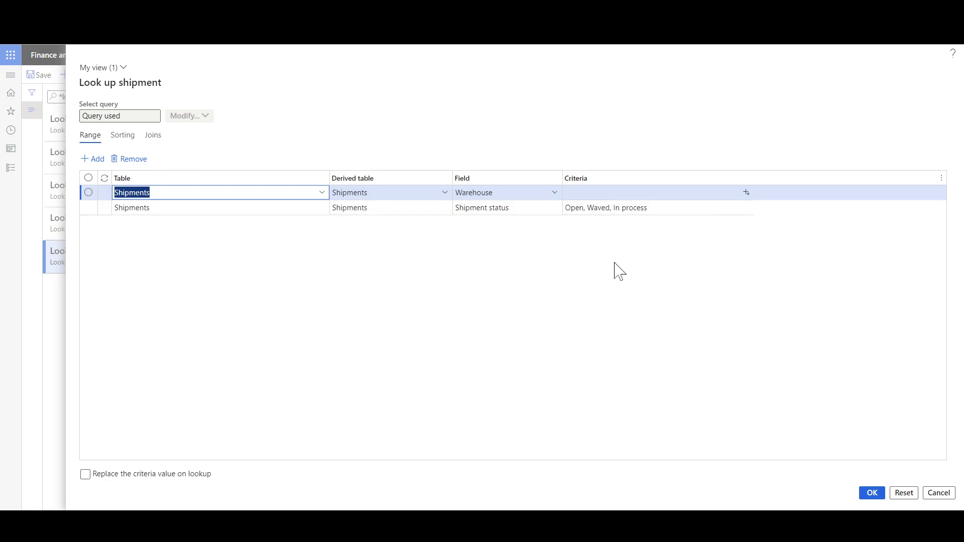
Review the Look up shipment display fields, then go to the mobile device menus.
key("Escape")
left_click(536, 82)
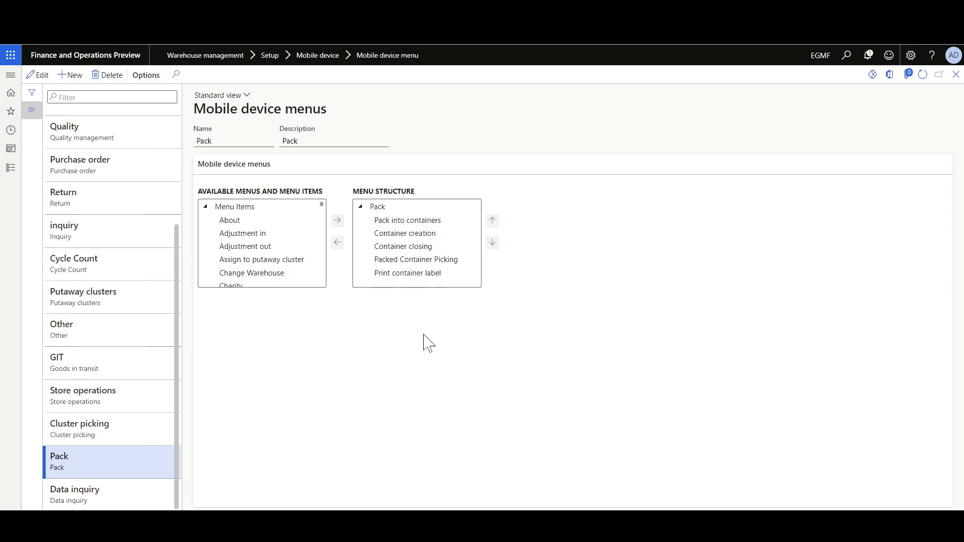
left_click(131, 485)
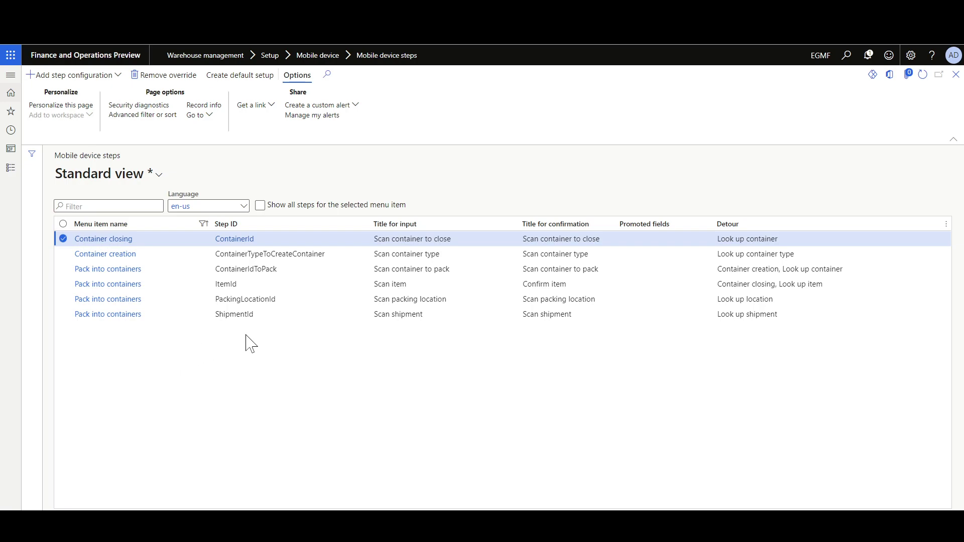
left_click(251, 299)
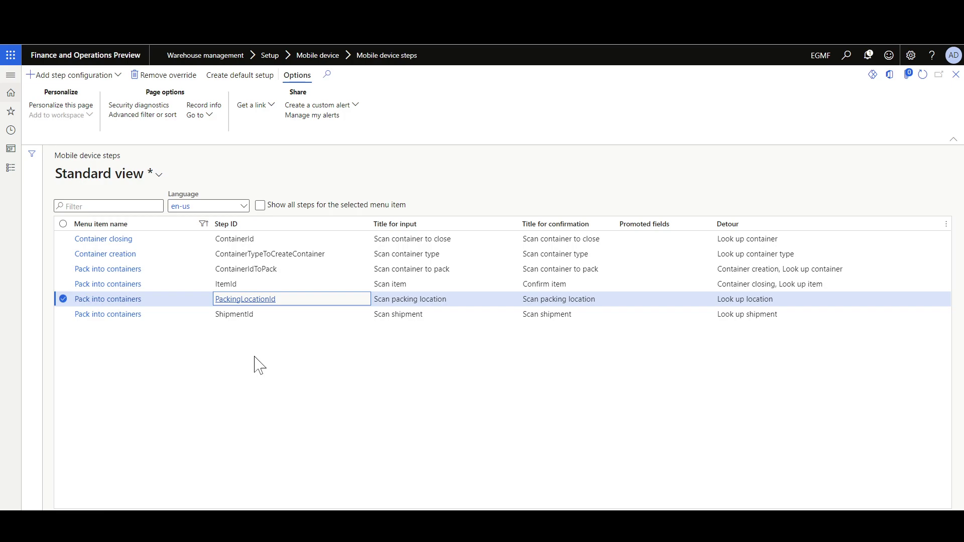
left_click(105, 301)
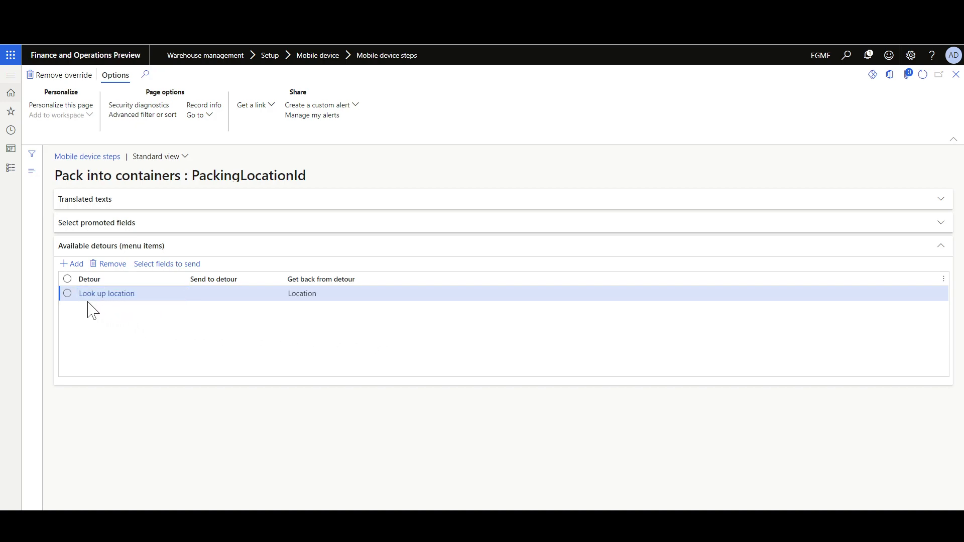
left_click(158, 272)
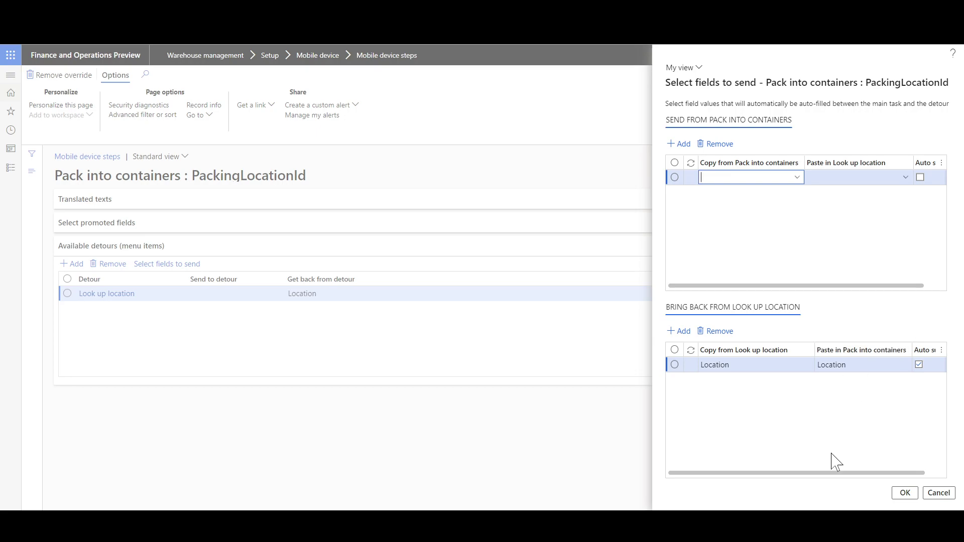
left_click_drag(803, 478, 855, 477)
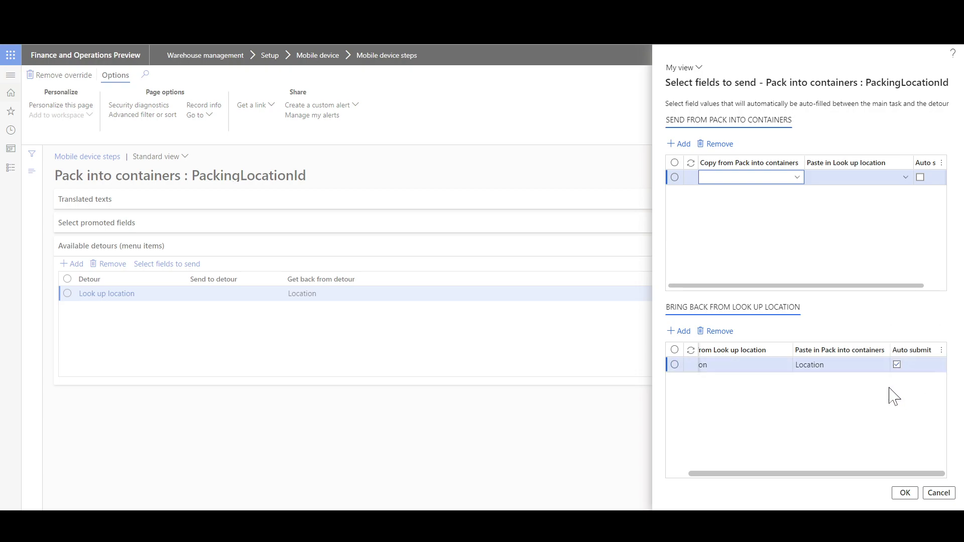
left_click_drag(836, 475, 814, 474)
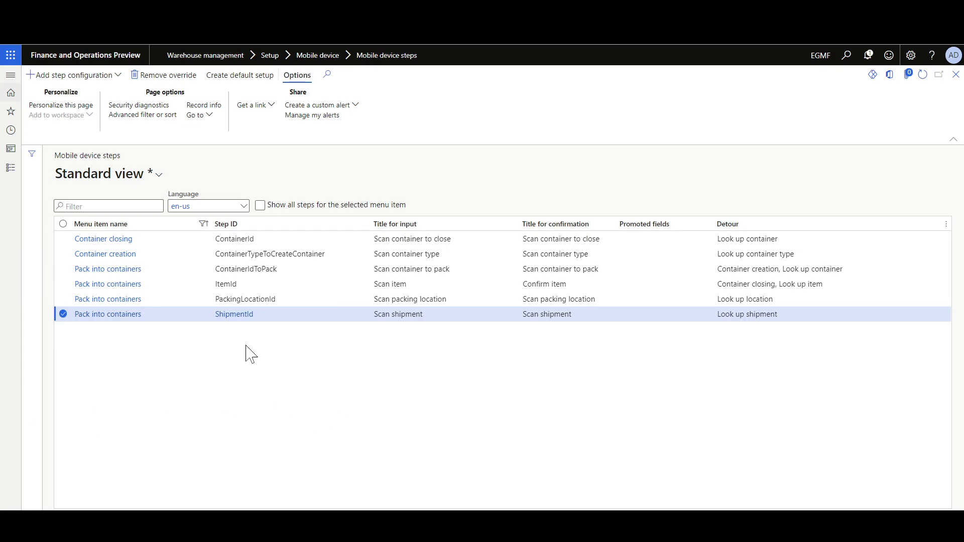
left_click(96, 316)
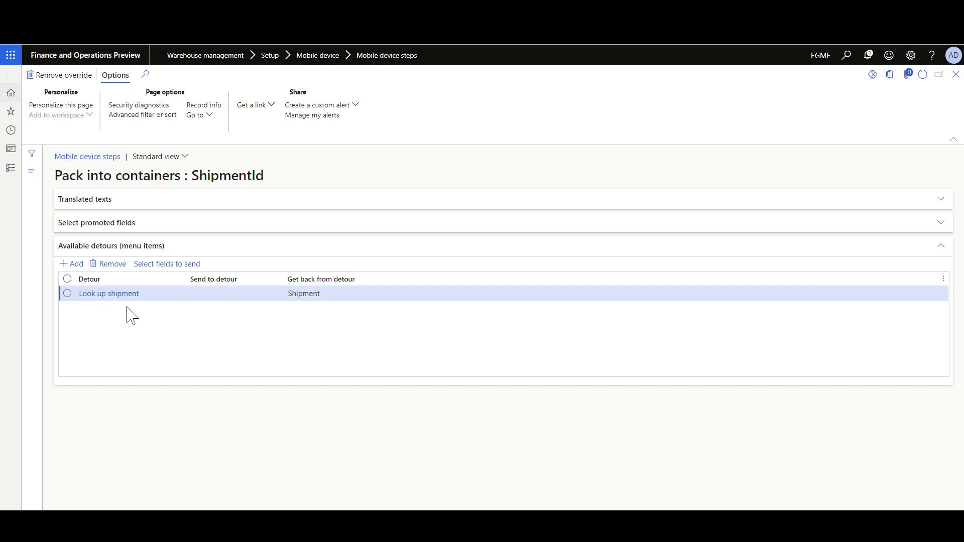
left_click(168, 264)
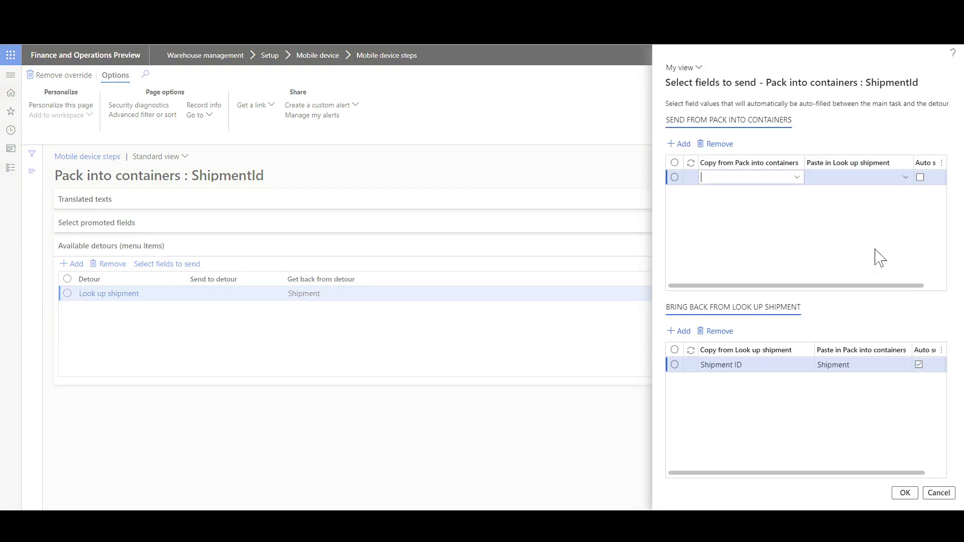
left_click(778, 211)
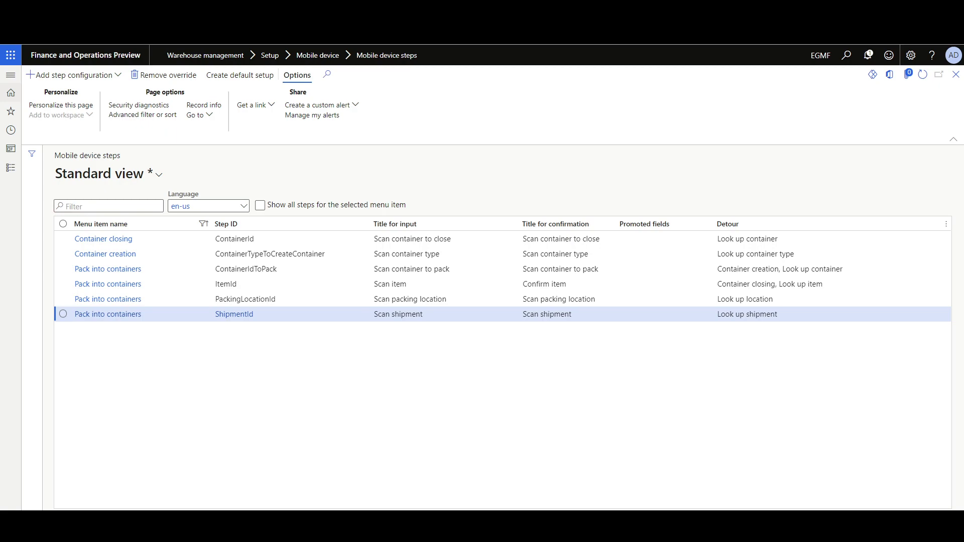
left_click(226, 284)
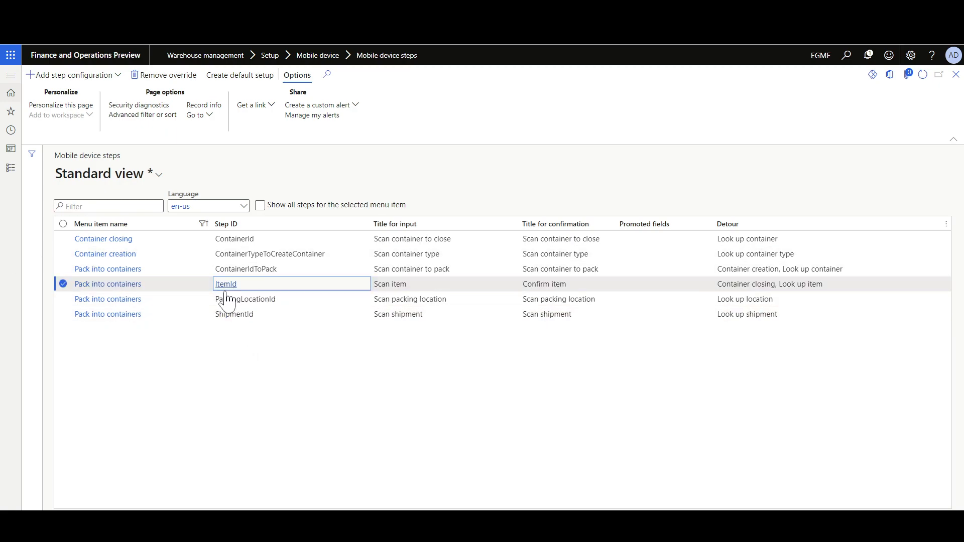
left_click(95, 284)
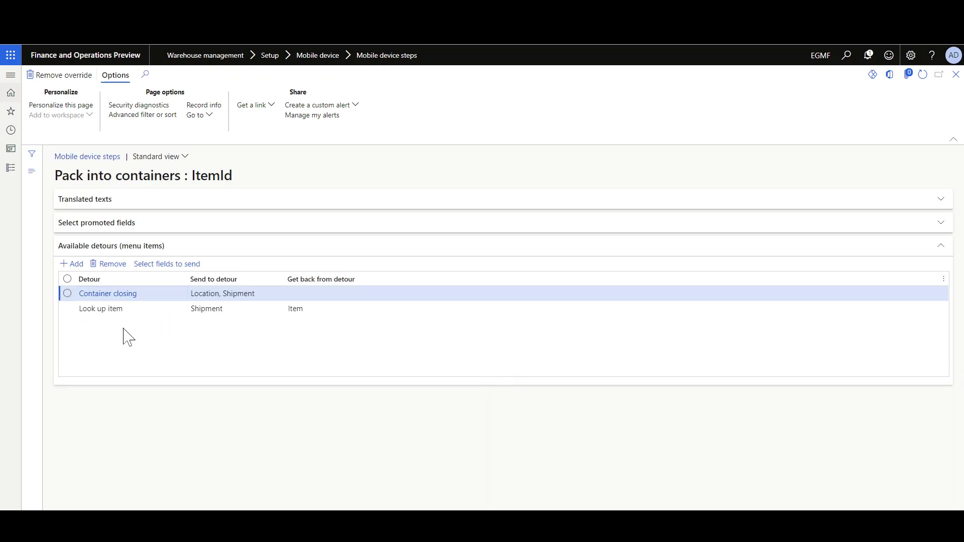
left_click(120, 309)
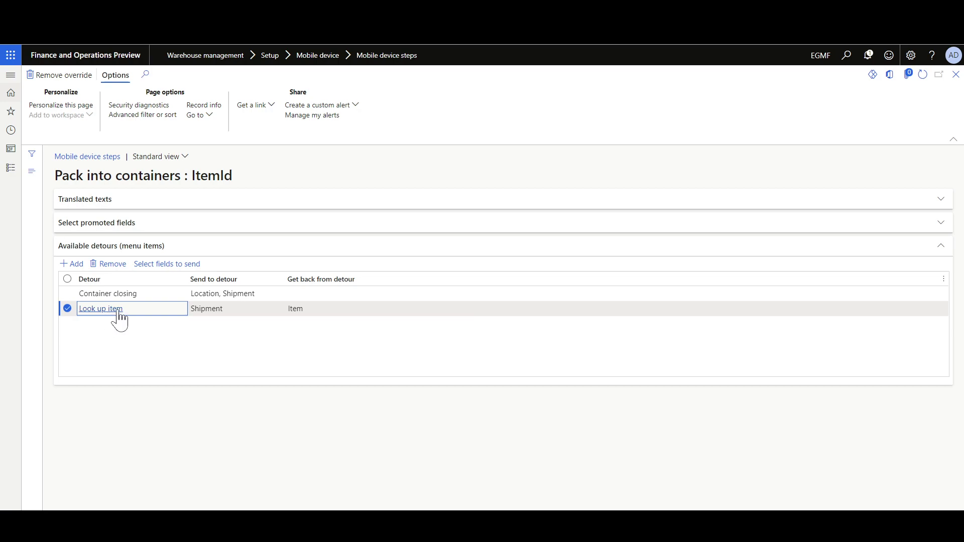
left_click(171, 266)
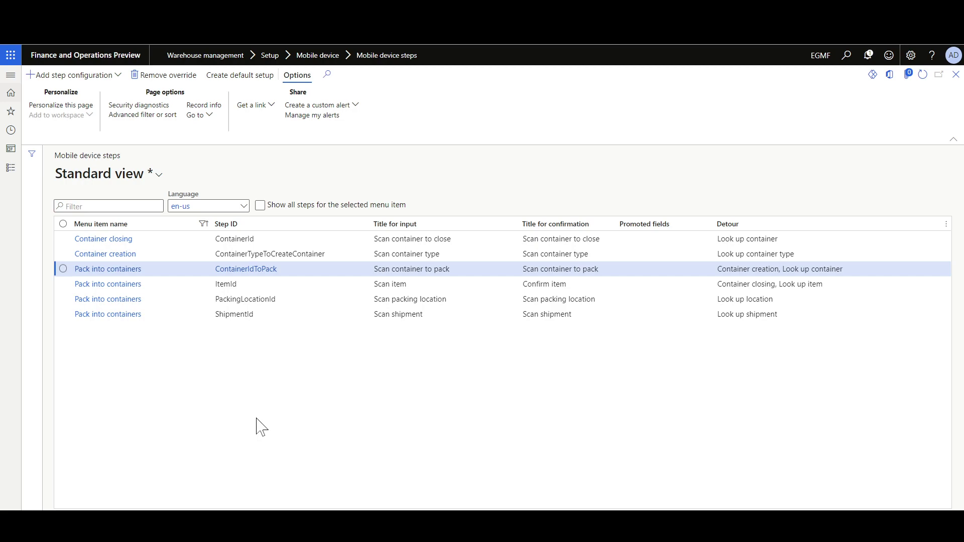
left_click(281, 254)
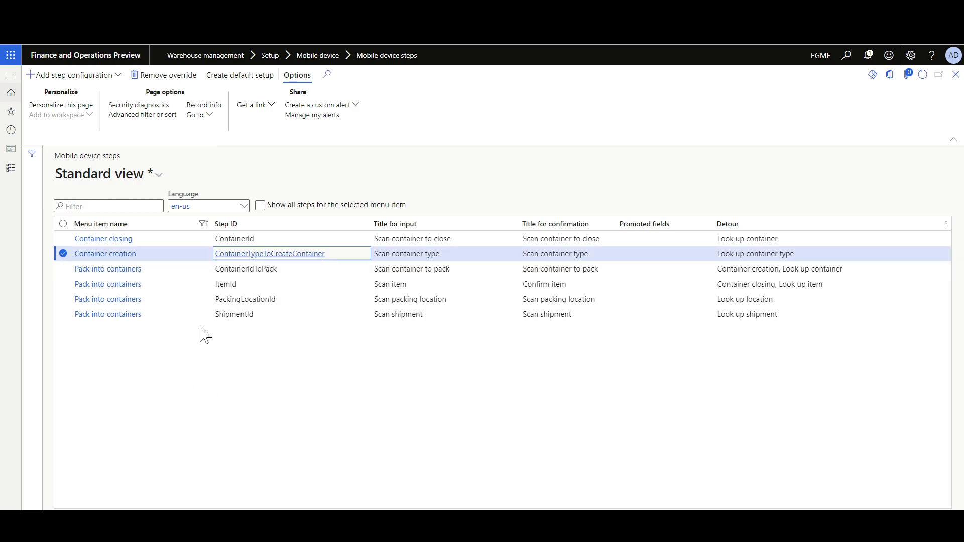
left_click(111, 256)
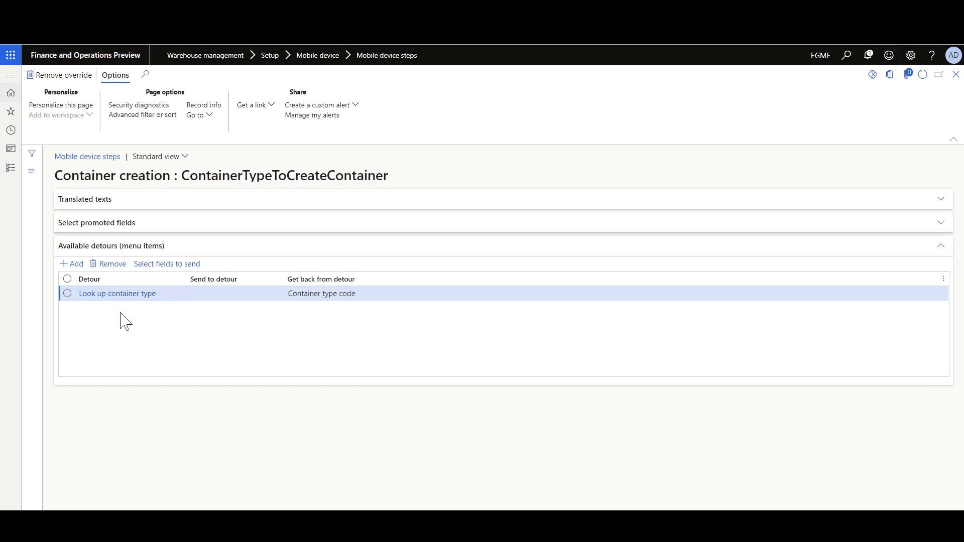
left_click(177, 266)
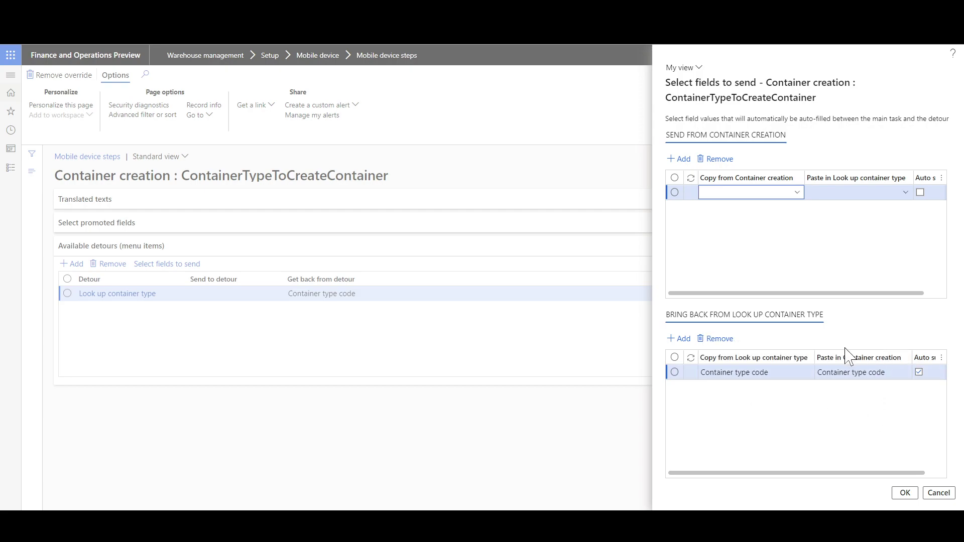
left_click(375, 362)
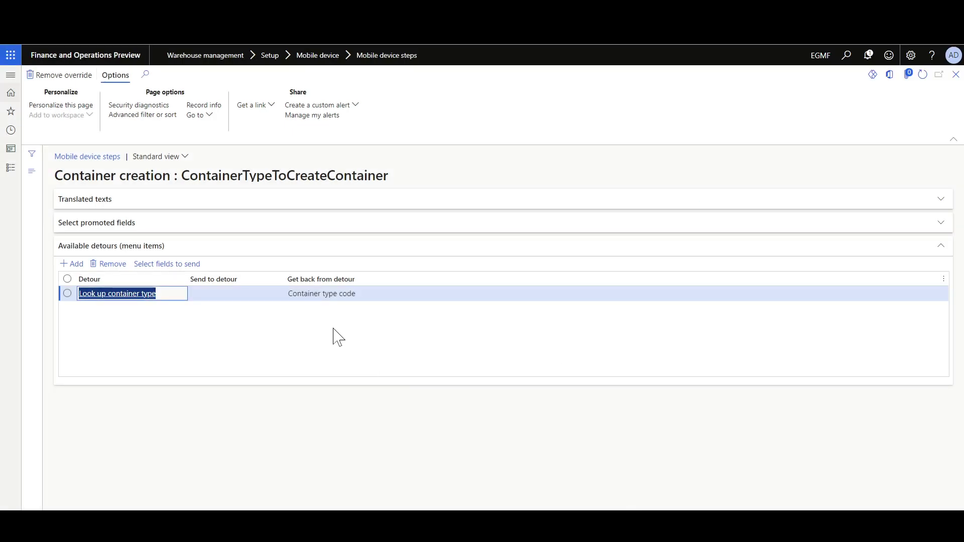
key("Escape")
left_click(246, 268)
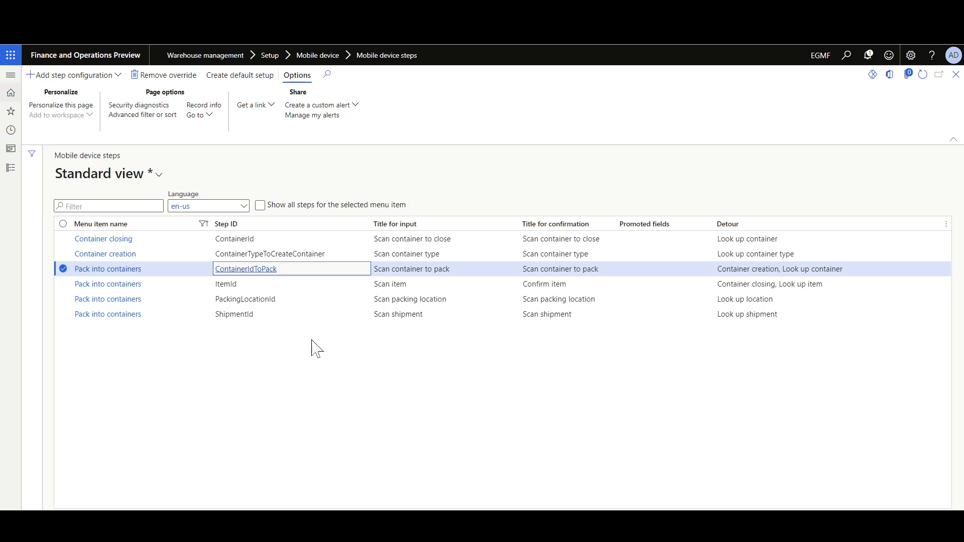
left_click(98, 270)
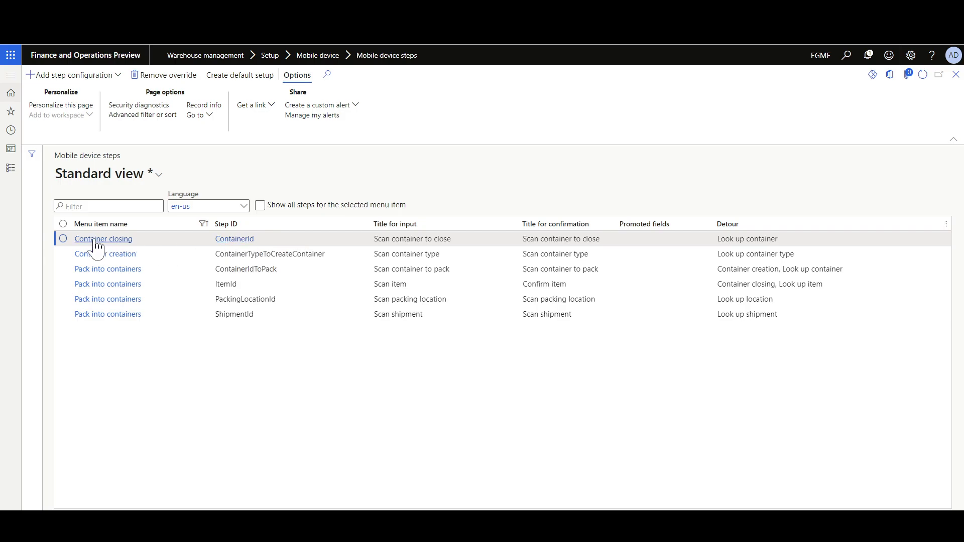
left_click(113, 239)
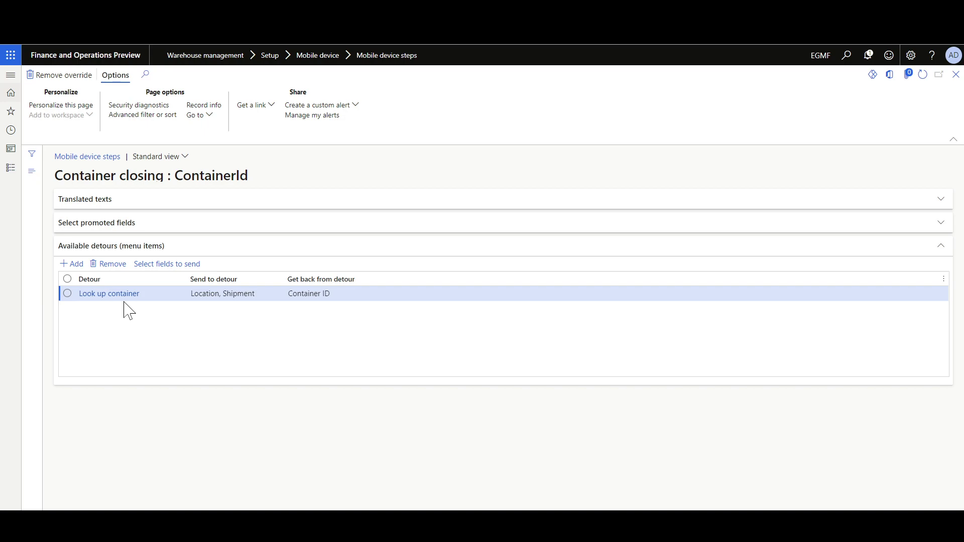
left_click(170, 265)
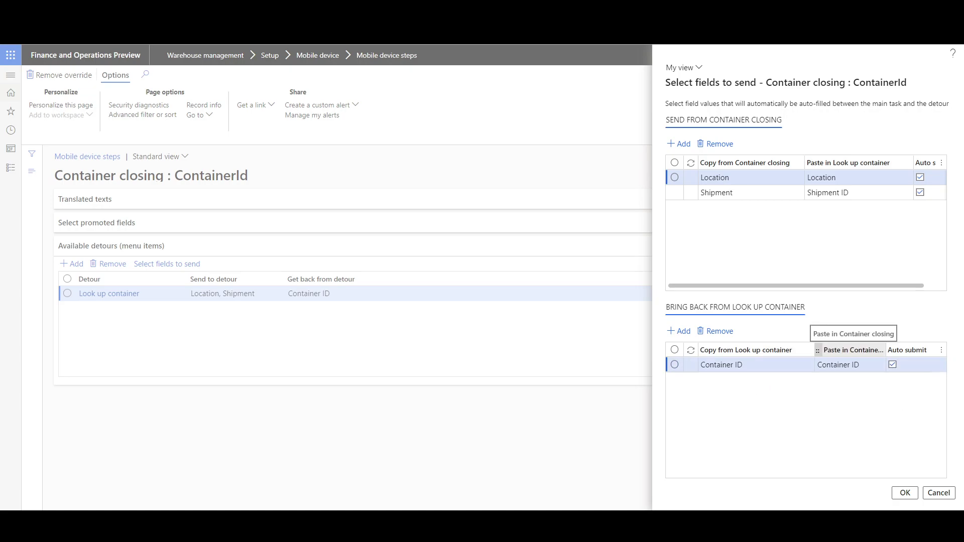
left_click(408, 376)
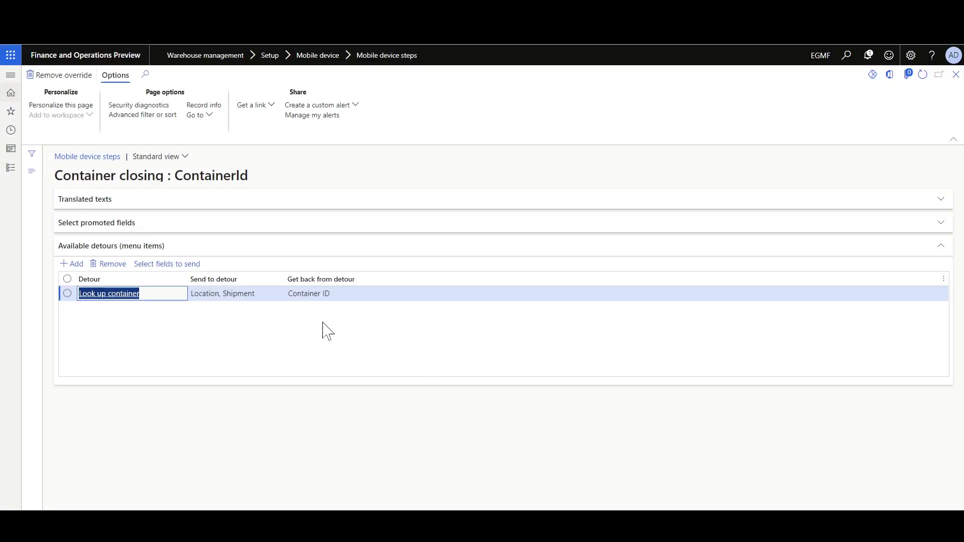
key("Escape")
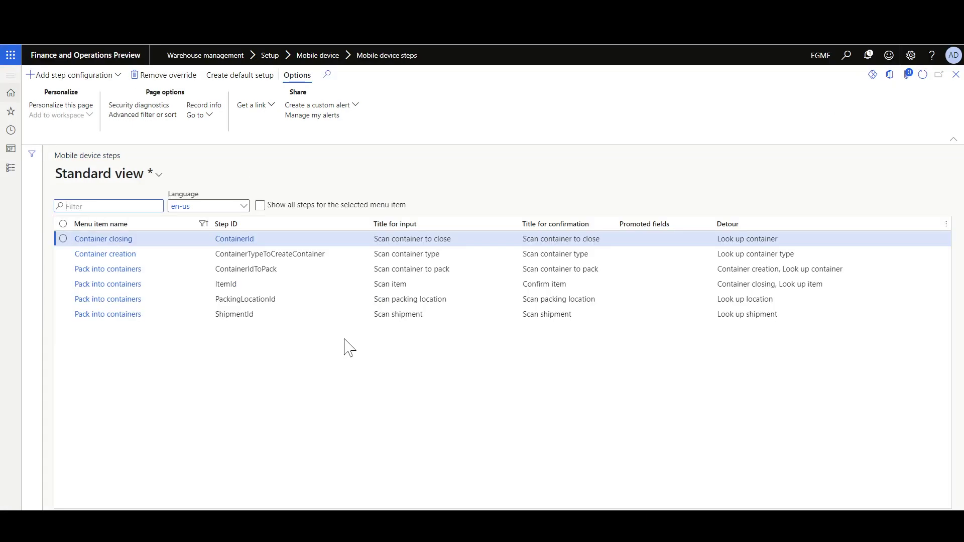
left_click(261, 284)
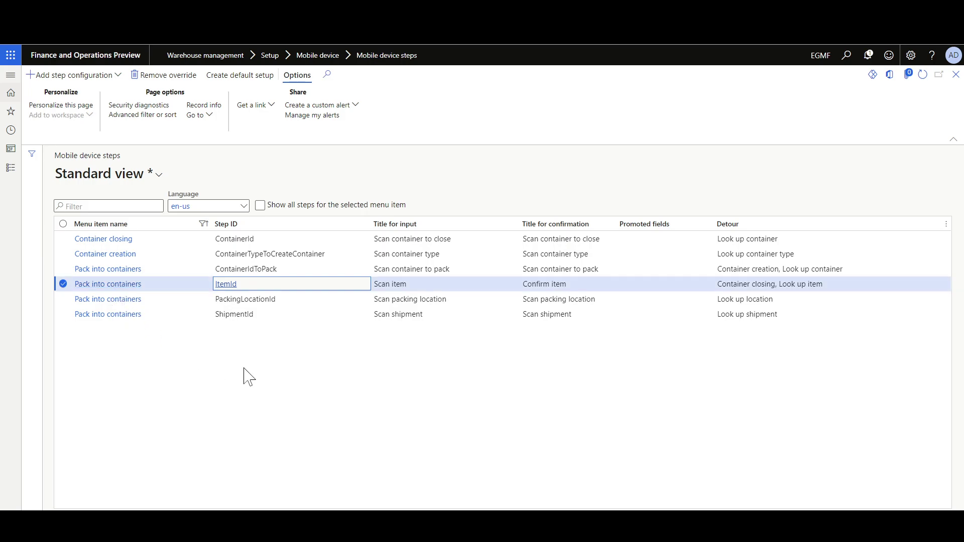
Show the Location and Shipment fields the ItemId step sends to the Container closing detour.
left_click(103, 285)
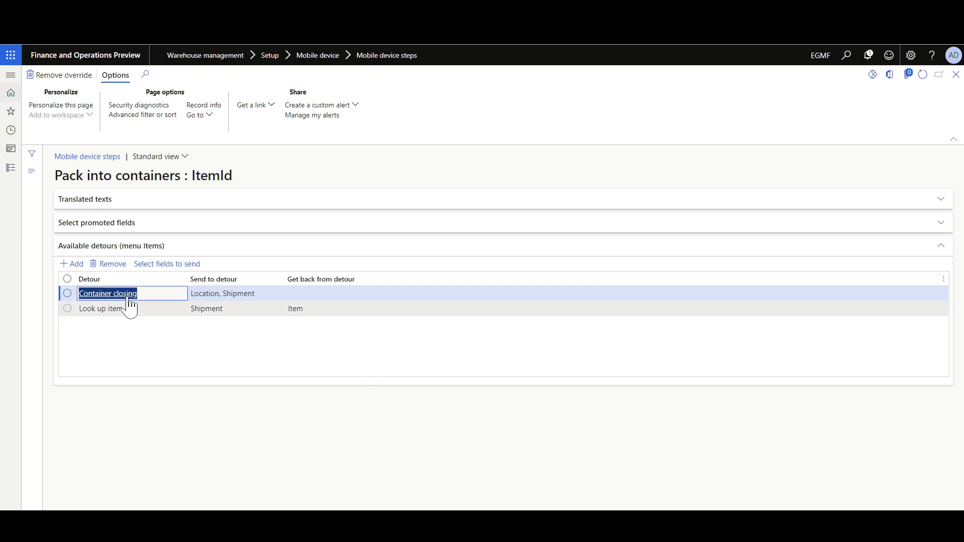
left_click(179, 271)
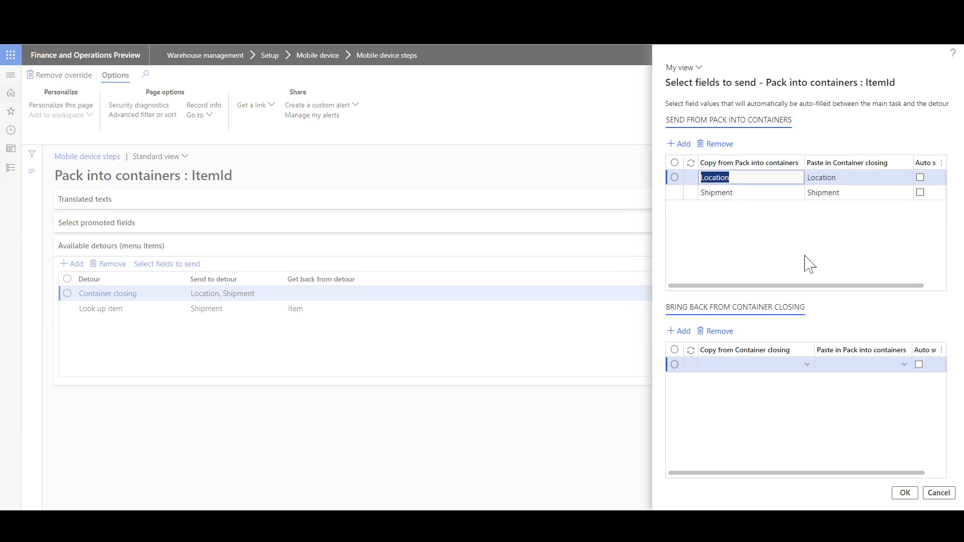